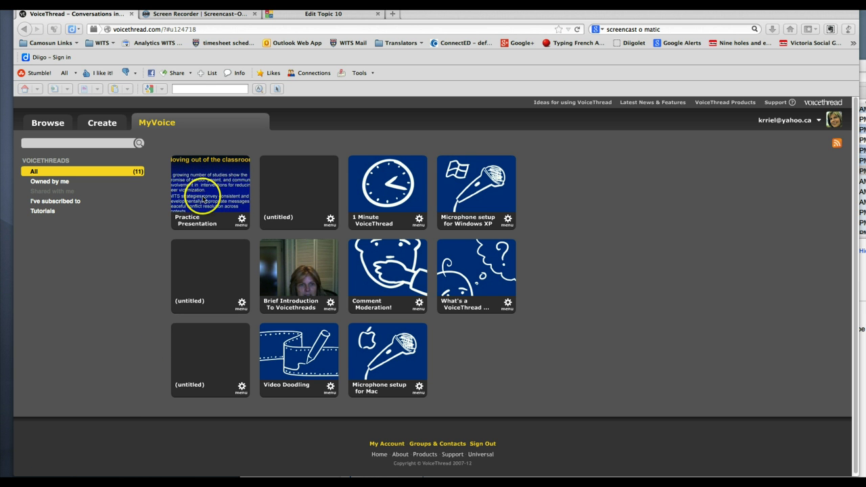
Open the Practice Presentation, pause its playback, and show its gear-menu Edit/Share/Embed options
mouse_move(210, 188)
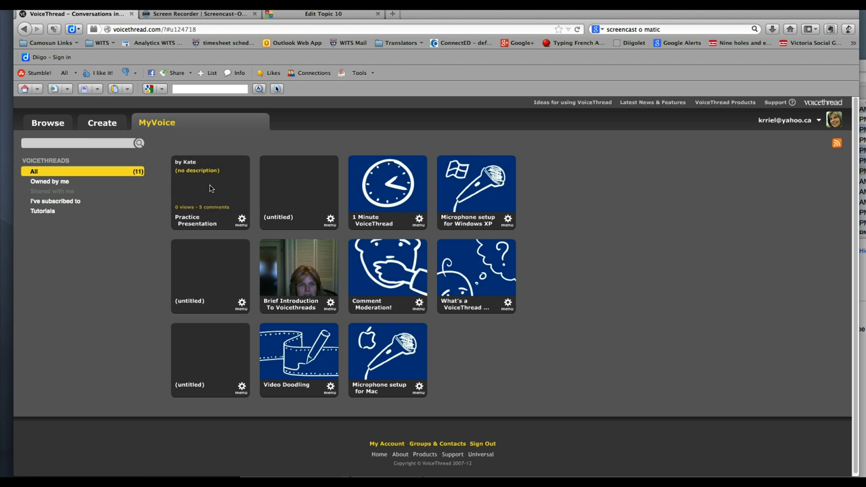
click(210, 188)
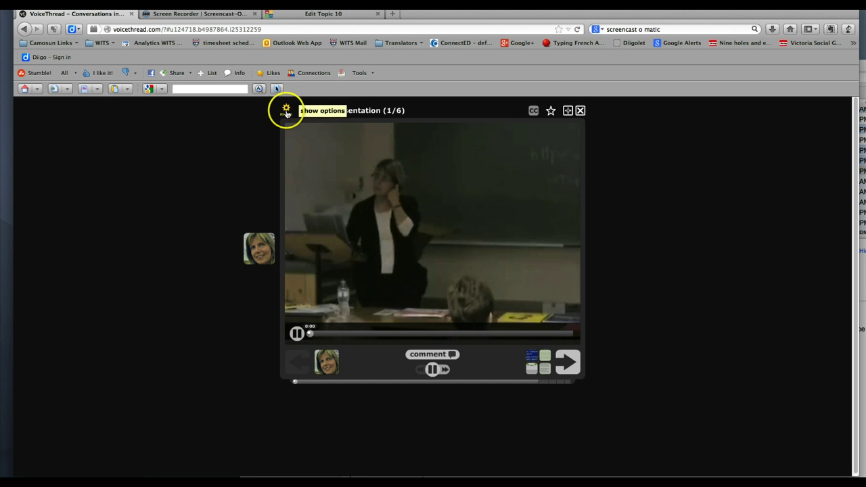
click(434, 371)
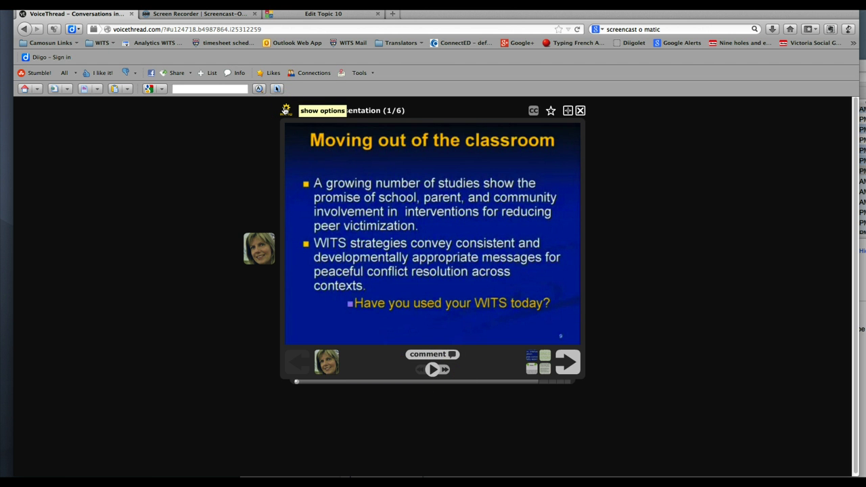
click(285, 110)
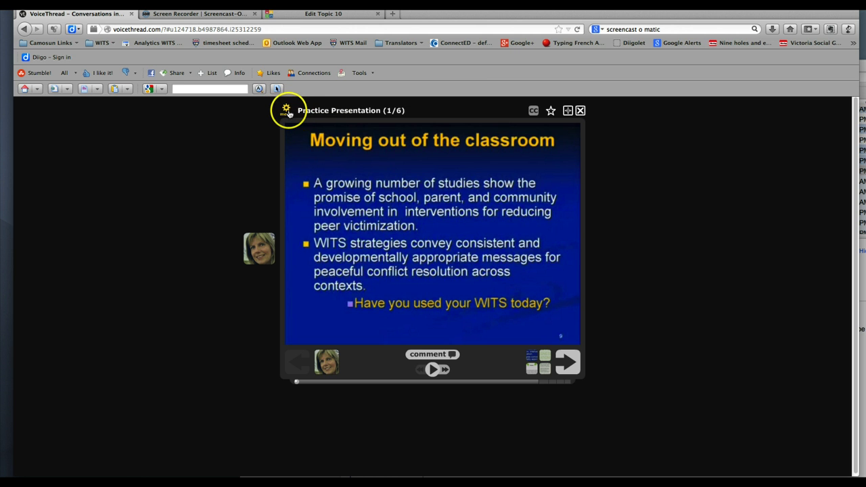
mouse_move(289, 113)
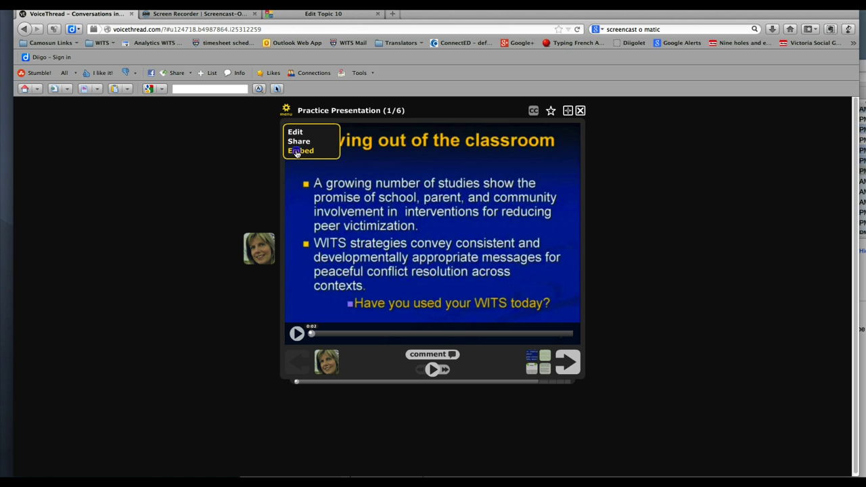
Copy the Practice Presentation's embed code from the Embed options and switch to the Mail inbox
click(296, 151)
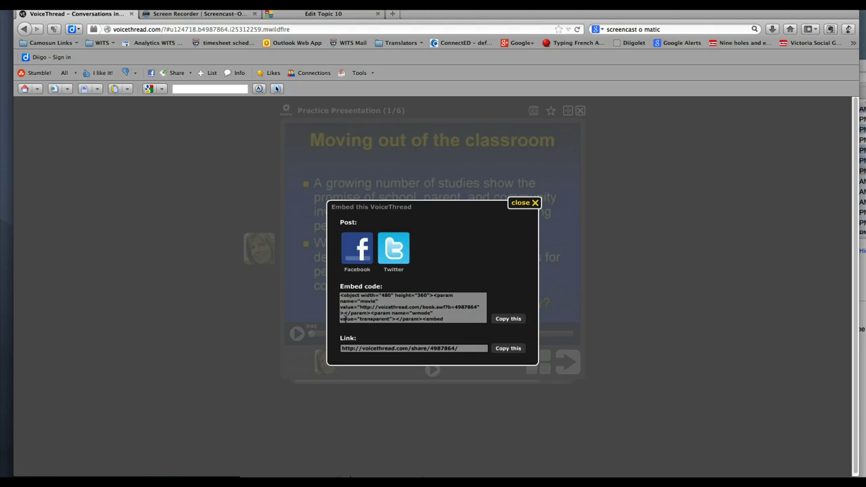
click(499, 322)
click(349, 481)
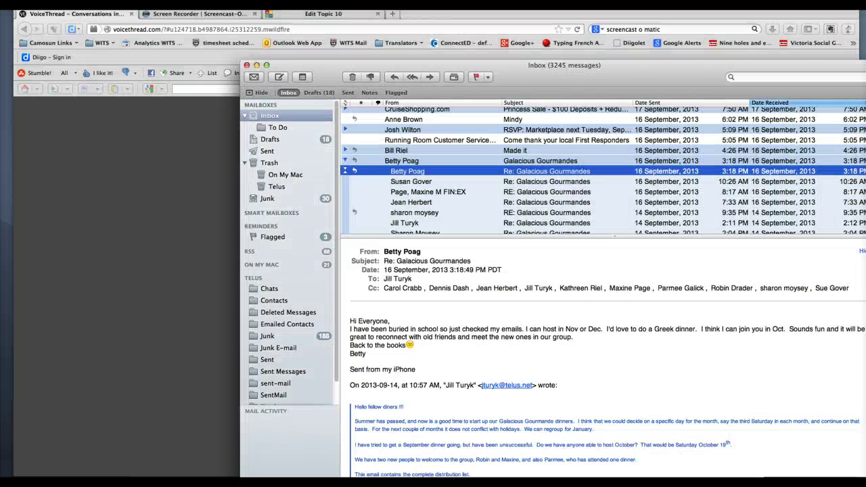
Paste the VoiceThread embed code into a new Mail message body and select it
click(276, 79)
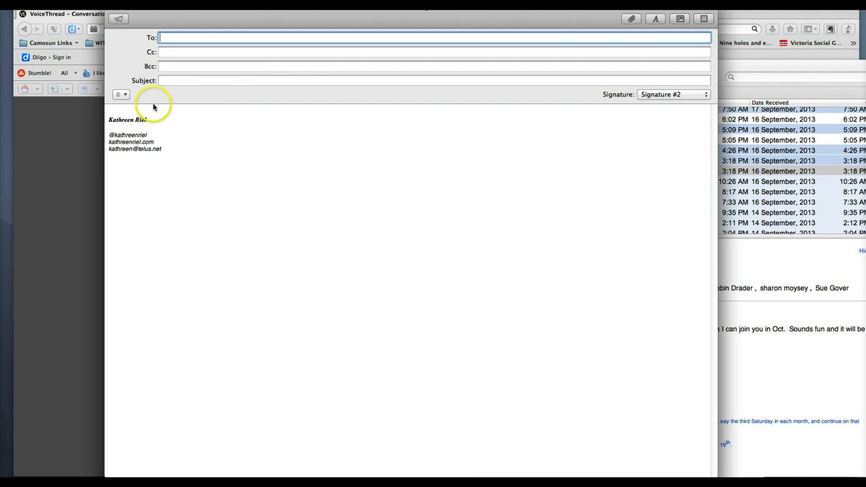
click(154, 107)
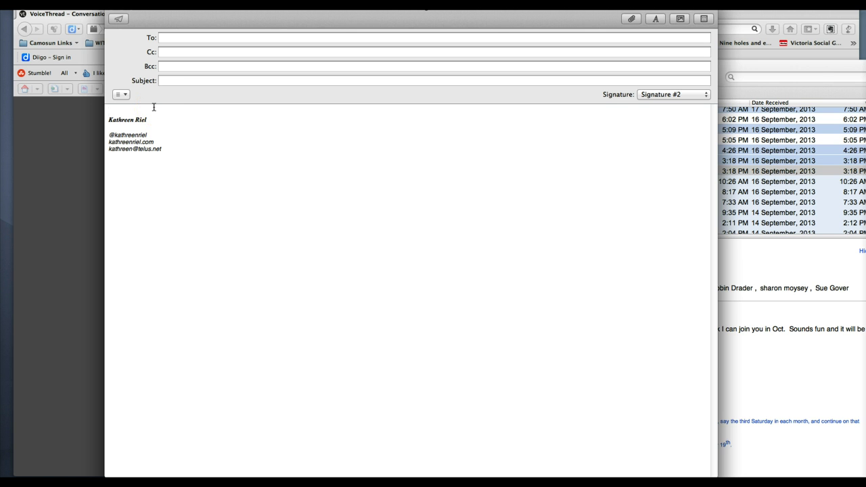
key(super+v)
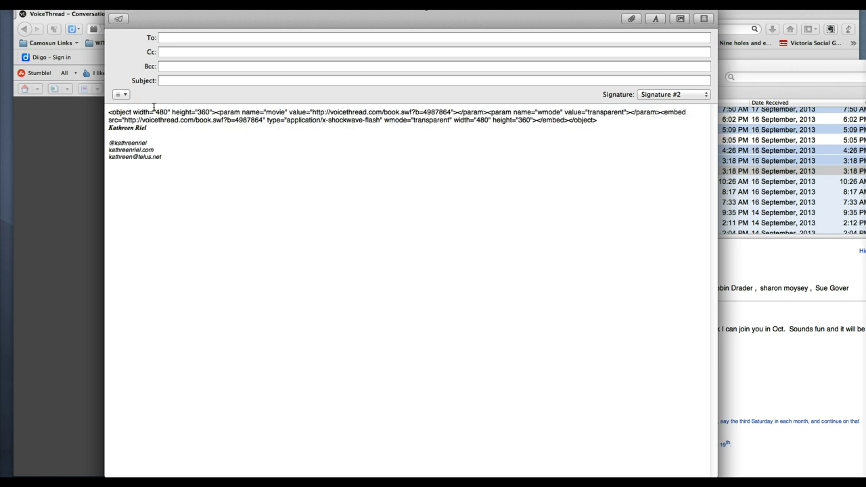
click(584, 124)
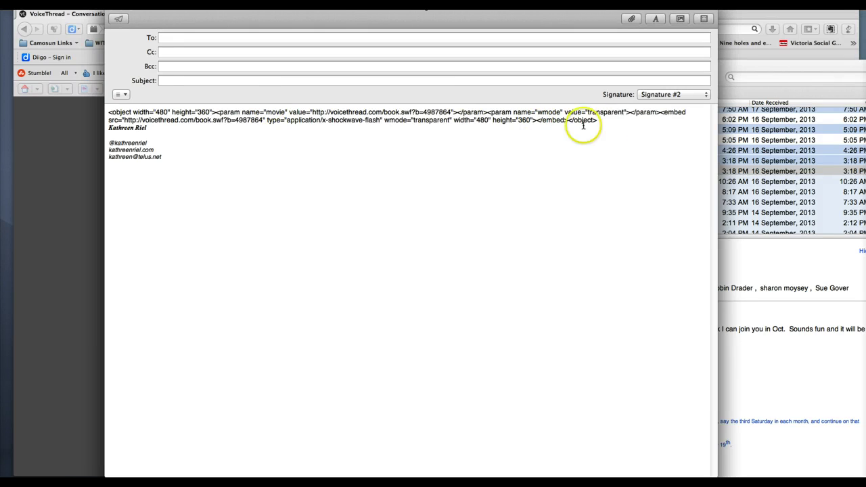
drag(608, 121, 102, 112)
key(super+c)
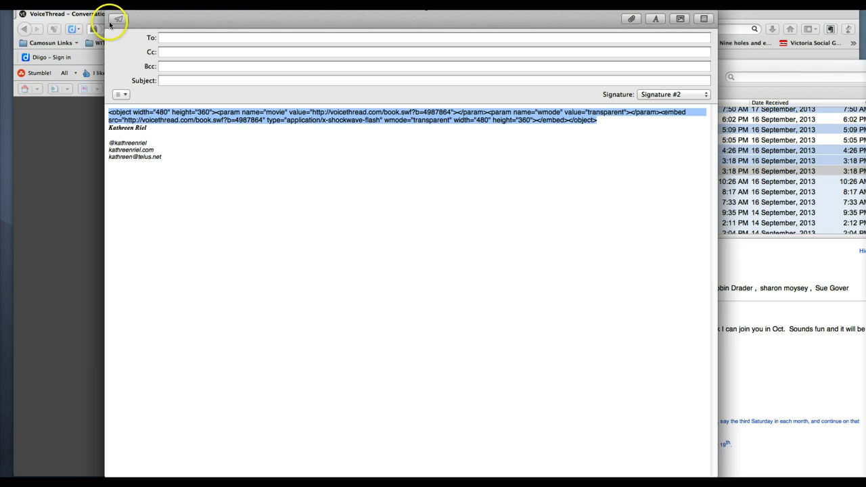
click(79, 61)
Leave the unsaved Topic 10 edit page without saving and go to the WITS Teacher Accreditation Program course
click(322, 16)
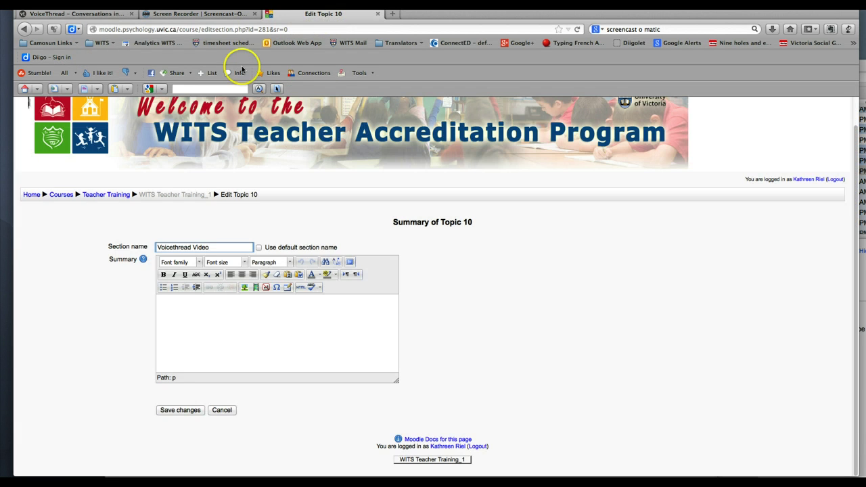
click(110, 195)
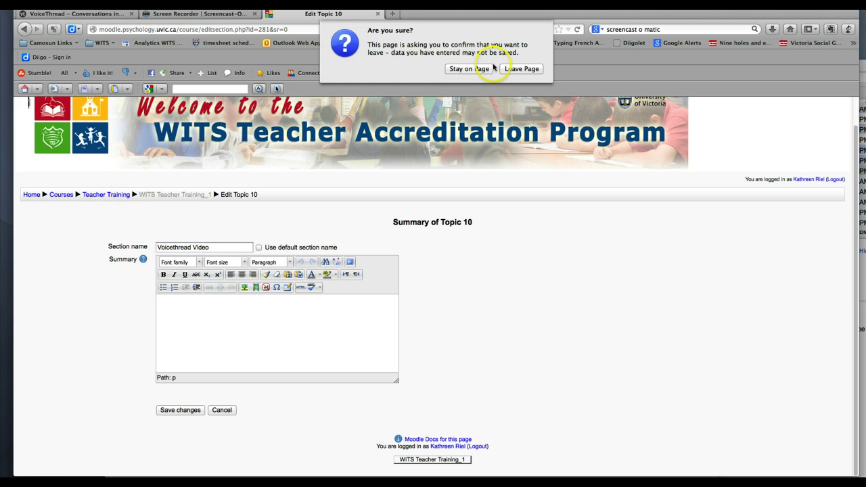
click(524, 69)
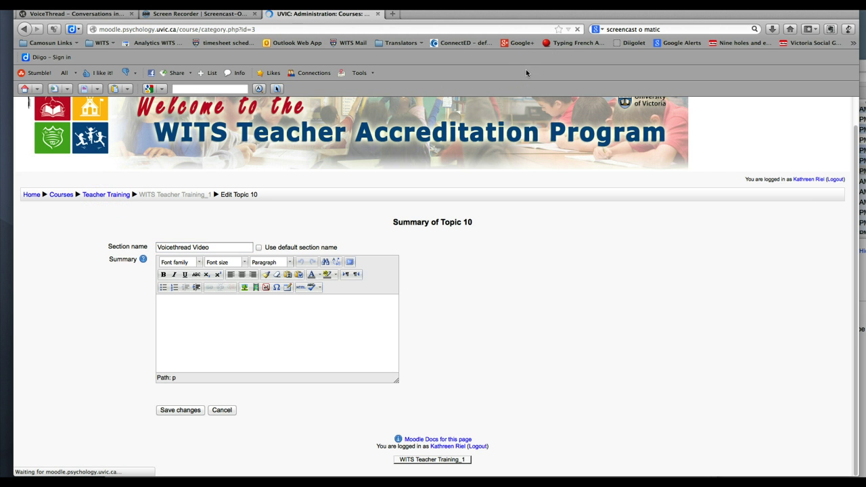
click(127, 191)
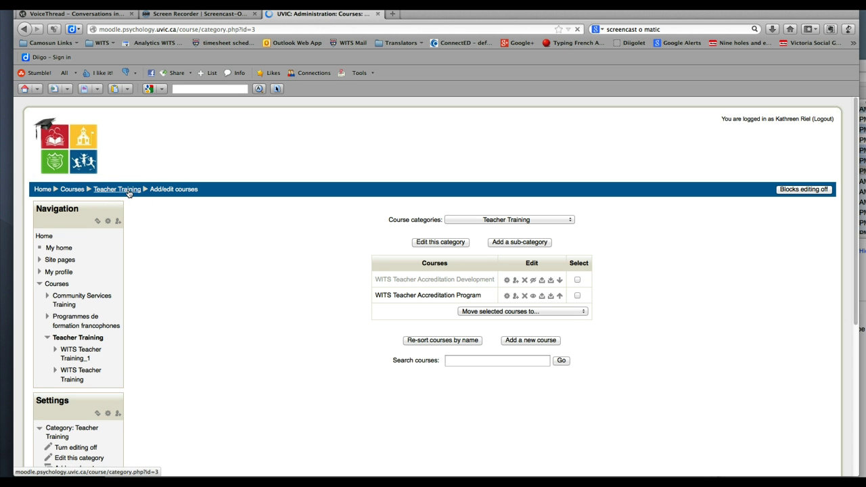
click(70, 190)
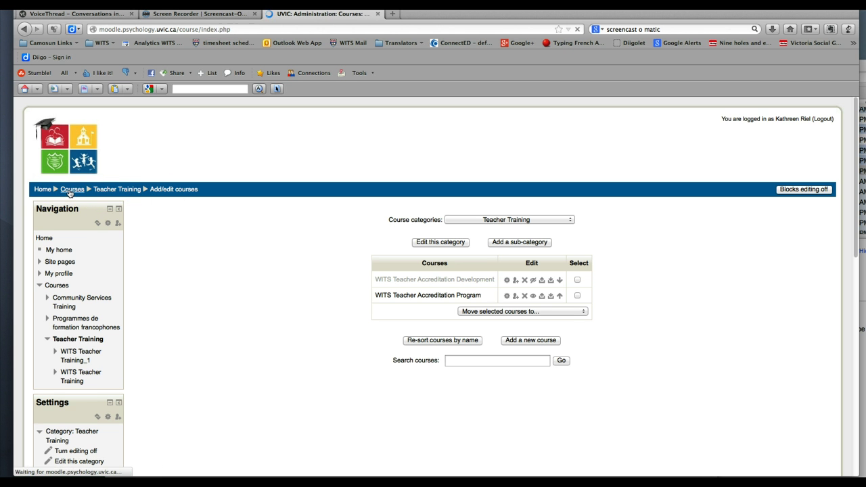
click(40, 192)
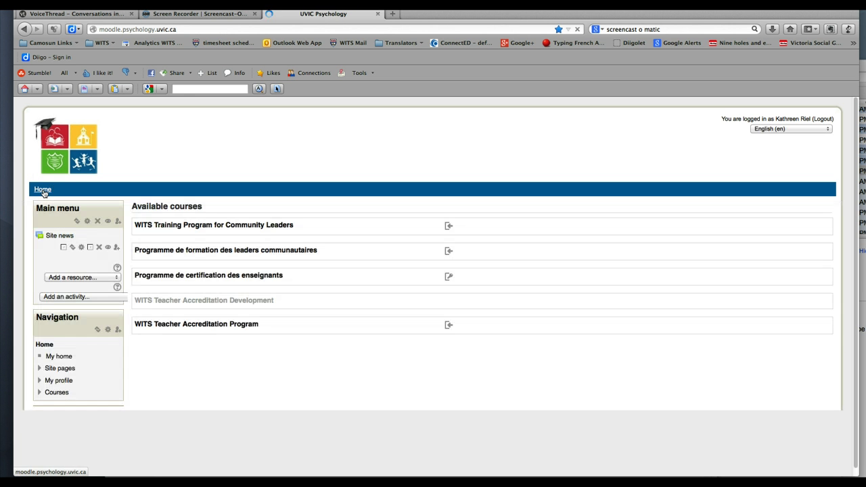
click(221, 300)
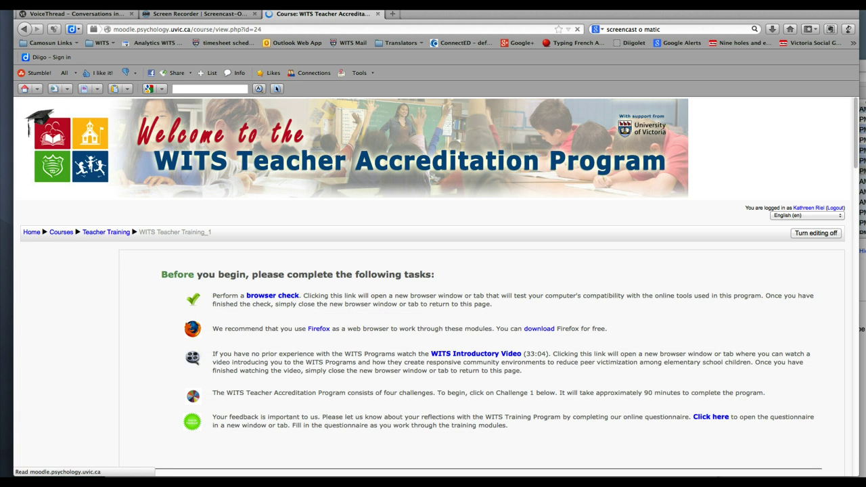
Turn course editing off and back on, then scroll down to the empty Topic 10 section
click(830, 232)
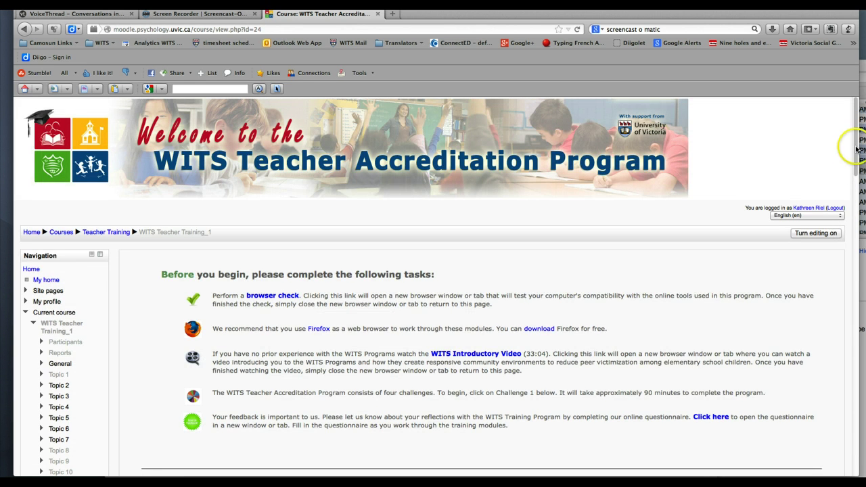
drag(853, 145, 853, 172)
scroll(853, 172, down, 1)
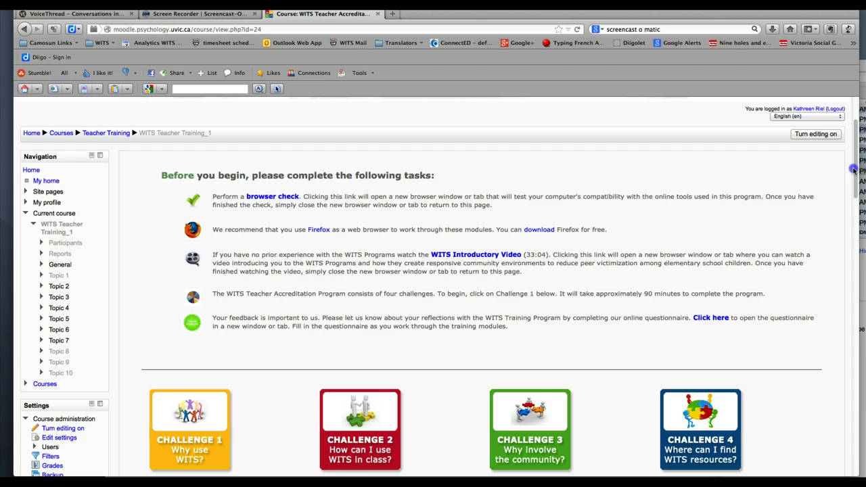
click(830, 137)
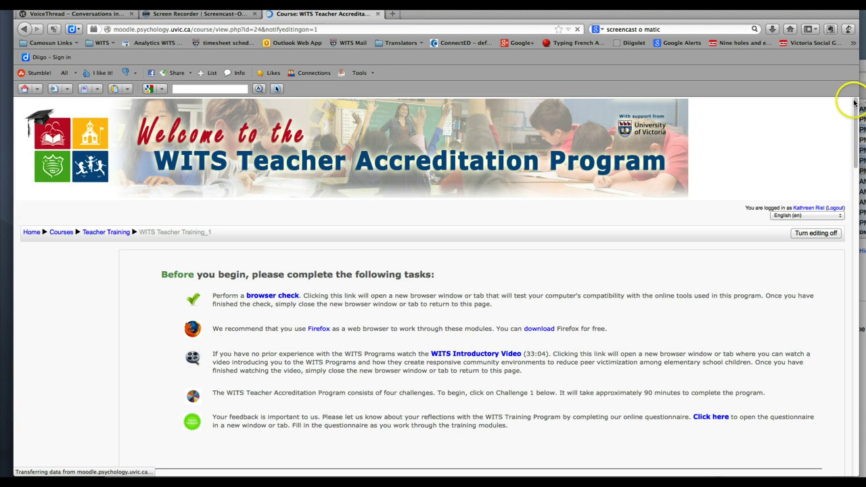
drag(853, 102, 819, 423)
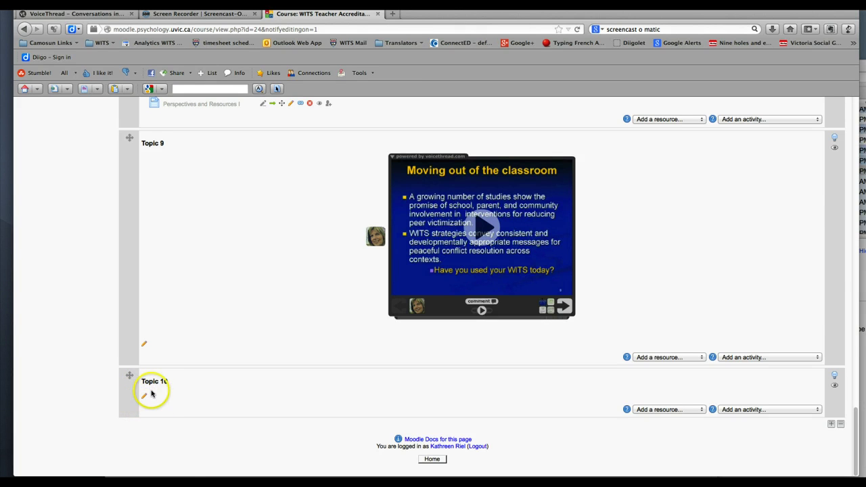
click(145, 396)
click(169, 383)
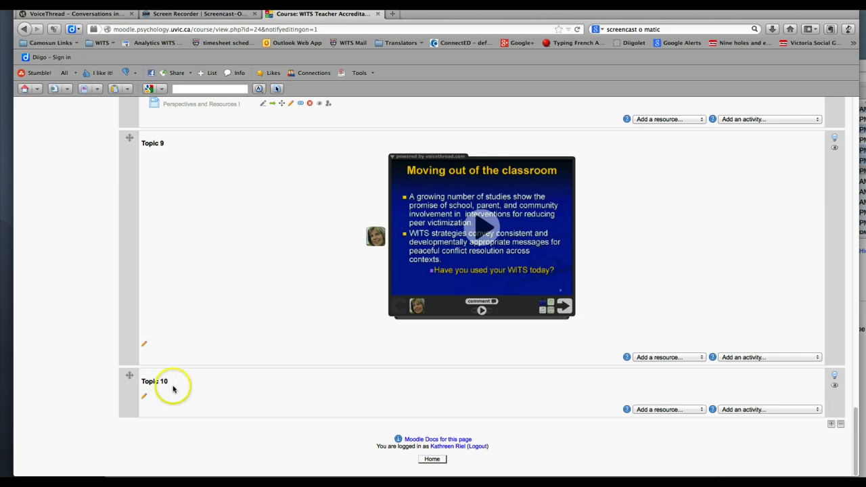
click(142, 397)
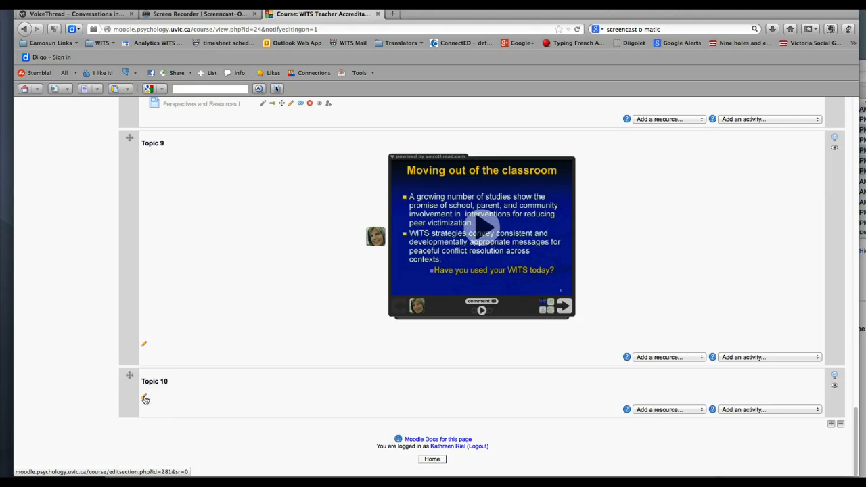
In Topic 10's settings, uncheck 'Use default section name' and enter 'Voicethread Example'
click(144, 399)
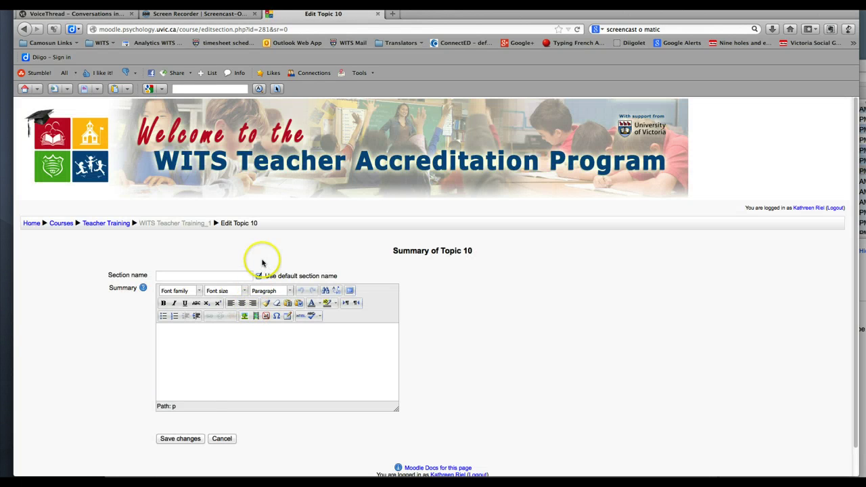
click(259, 275)
click(203, 276)
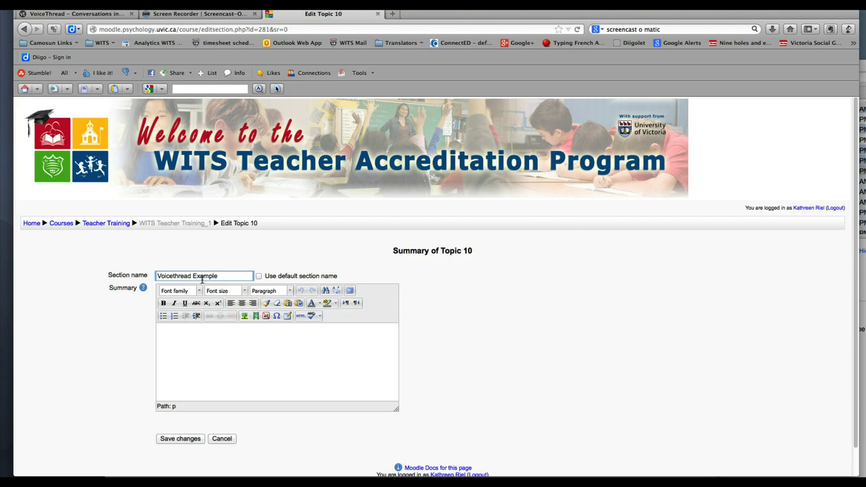
click(226, 345)
click(238, 354)
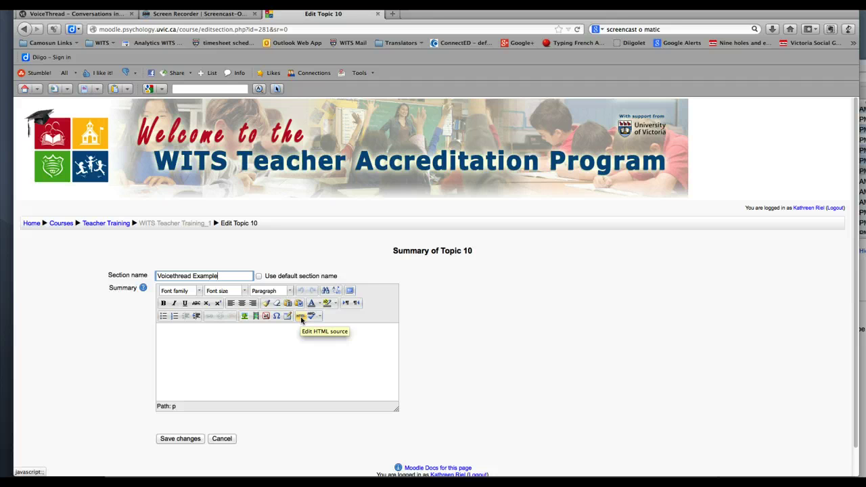
Paste the VoiceThread embed code into the summary's HTML source, apply it, and centre the player
click(300, 315)
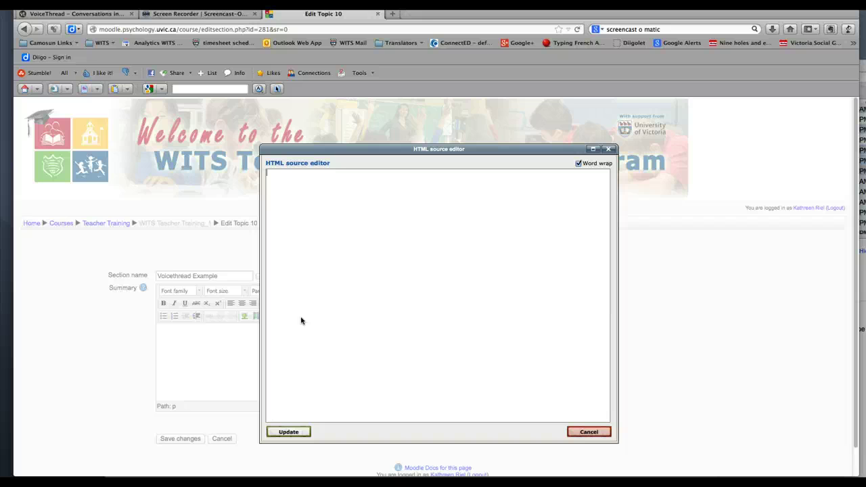
key(super+v)
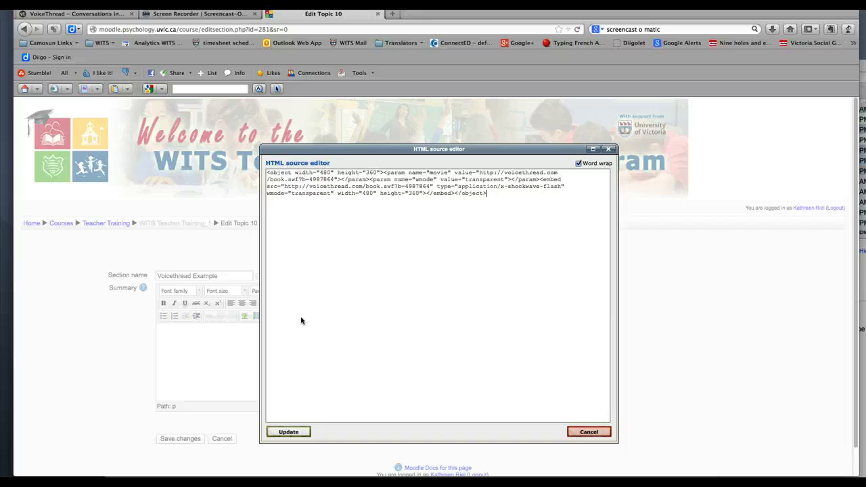
click(300, 315)
click(295, 433)
click(295, 432)
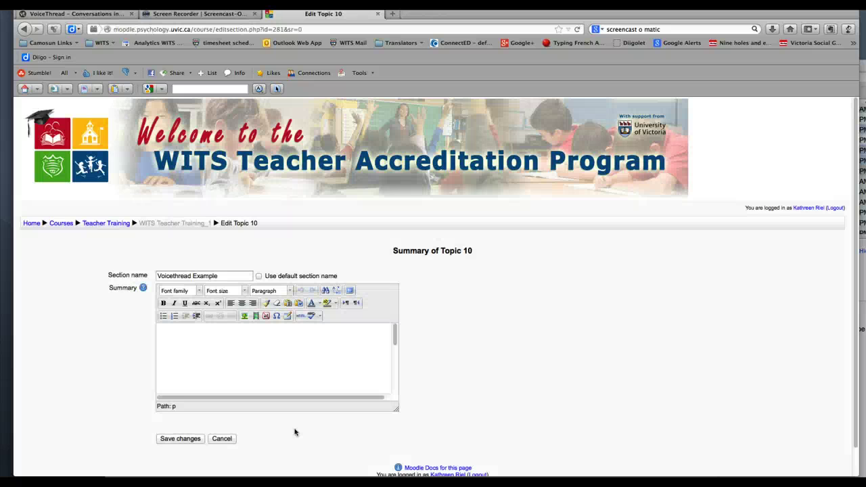
drag(315, 415, 363, 377)
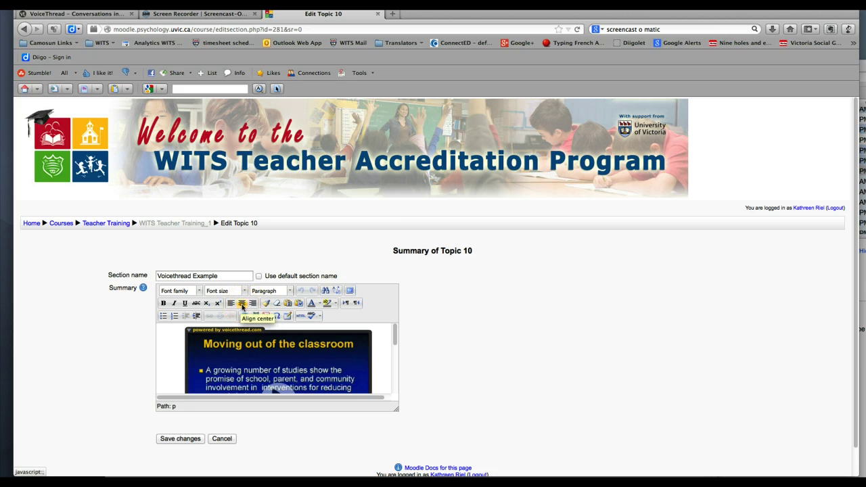
click(242, 305)
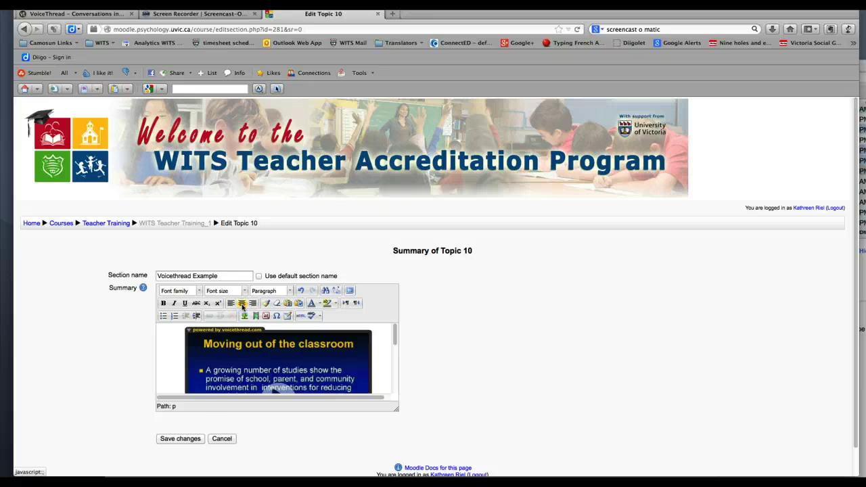
Save the Voicethread Example section and view its embedded player on the course page
click(192, 439)
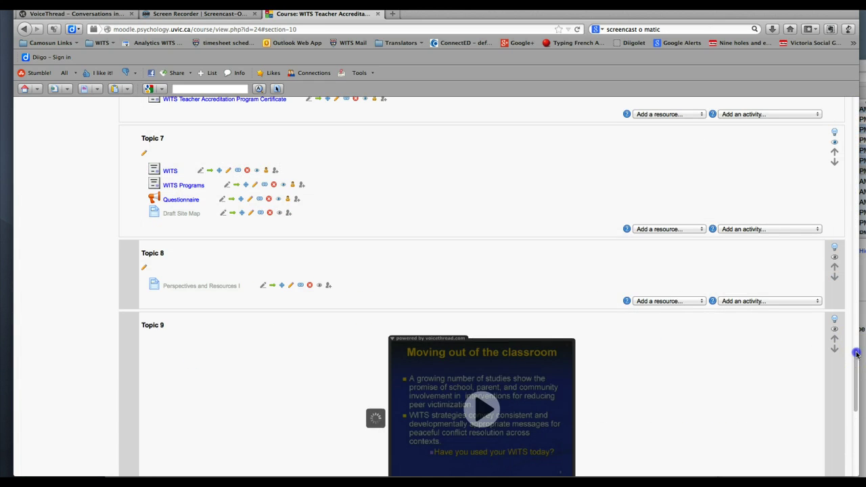
scroll(854, 374, down, 10)
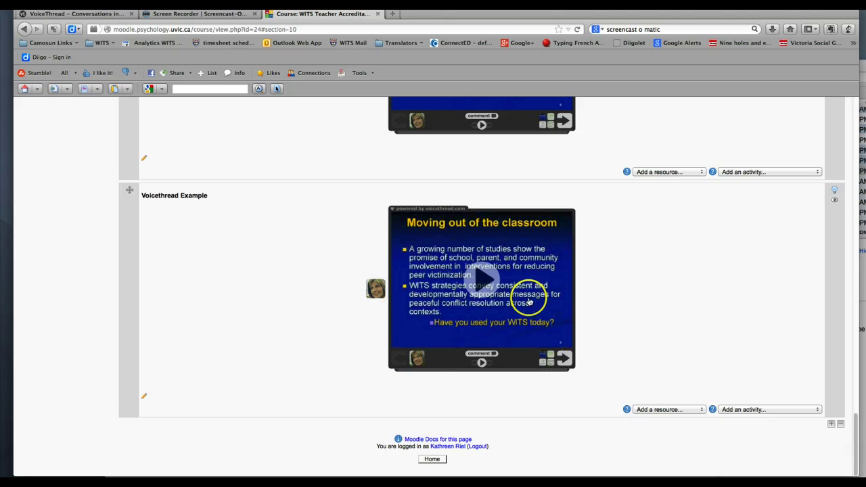
mouse_move(488, 324)
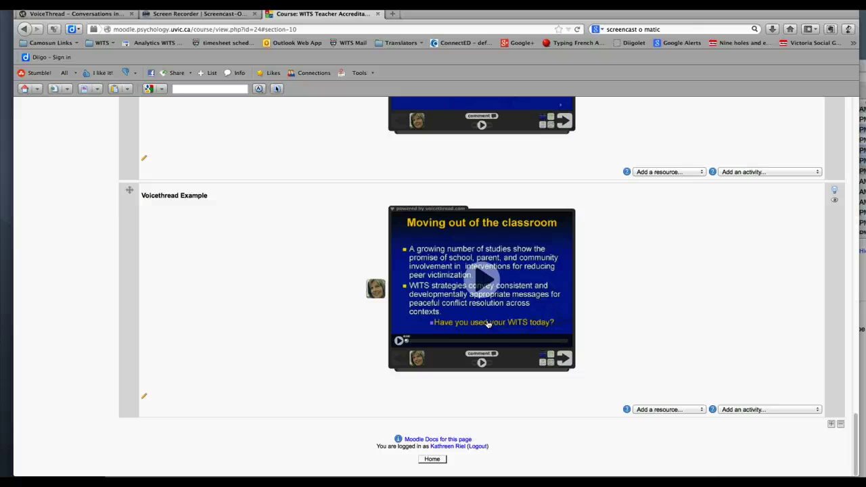
click(693, 411)
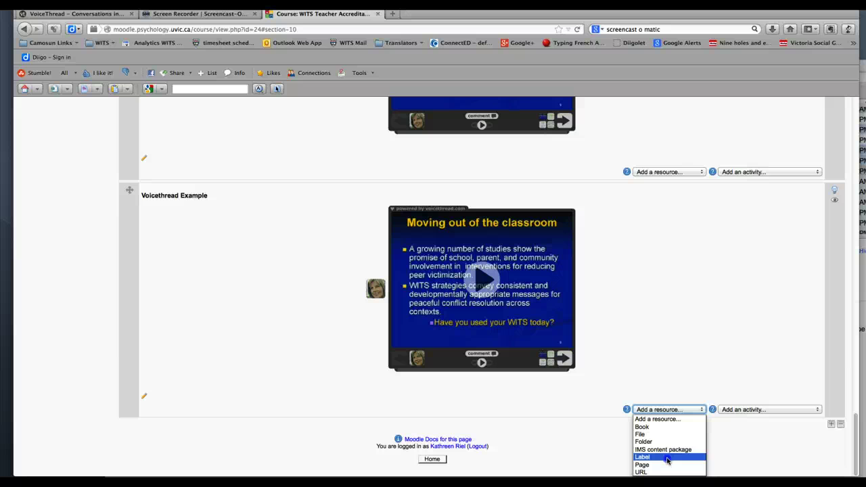
Add a Label containing the VoiceThread embed code, set Visible to Show, and save it
click(667, 458)
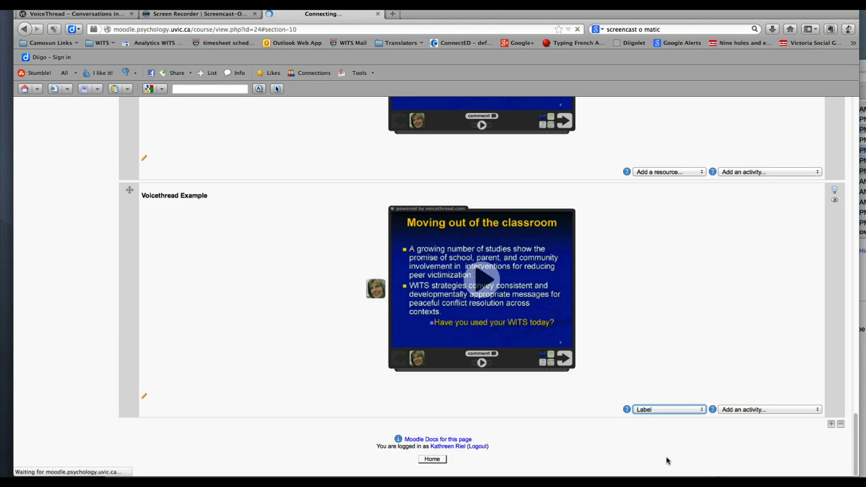
click(315, 320)
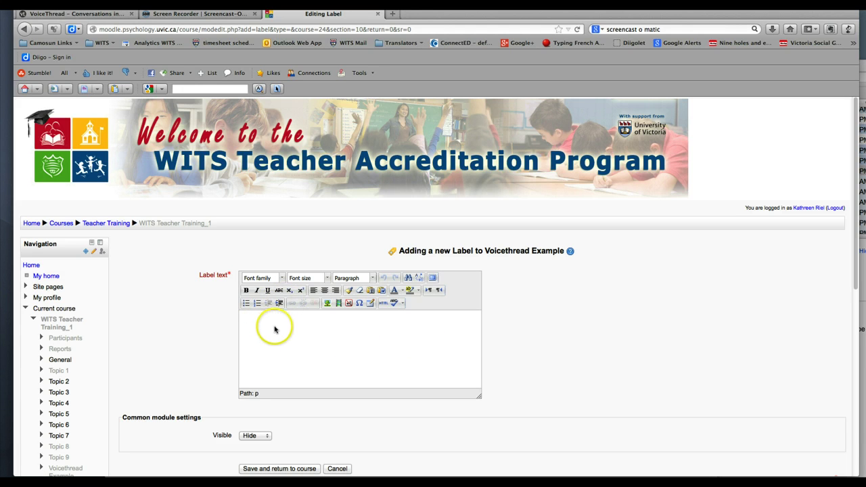
click(384, 305)
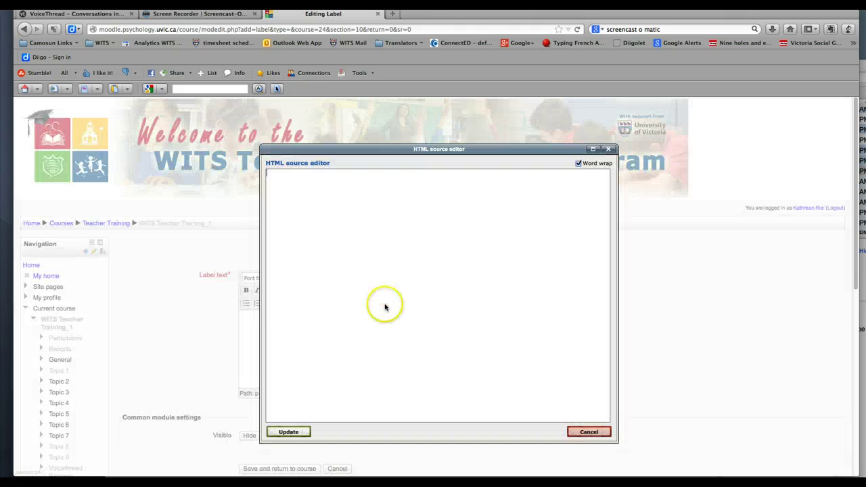
text(<object width="480" height="360"><param name="movie" value="http://voicethread.com/book.swf?b=4987864"></param><param name="wmode" value="transparent"></param><embed src="http://voicethread.com/book.swf?b=4987864" type="application/x-shockwave-flash" wmode="transparent" width="480" height="360"></embed></object>)
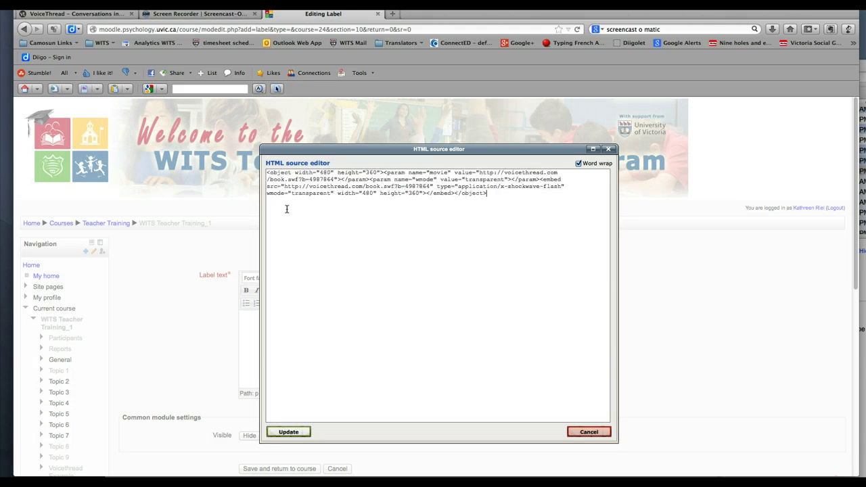
click(288, 431)
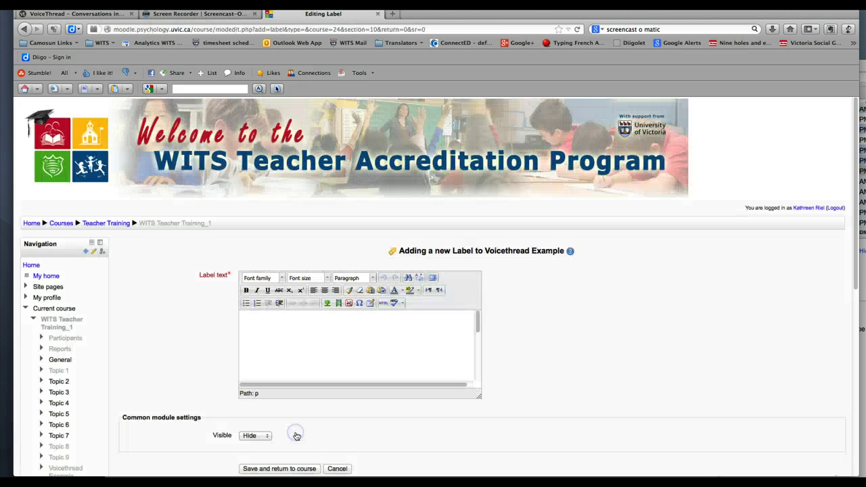
click(259, 439)
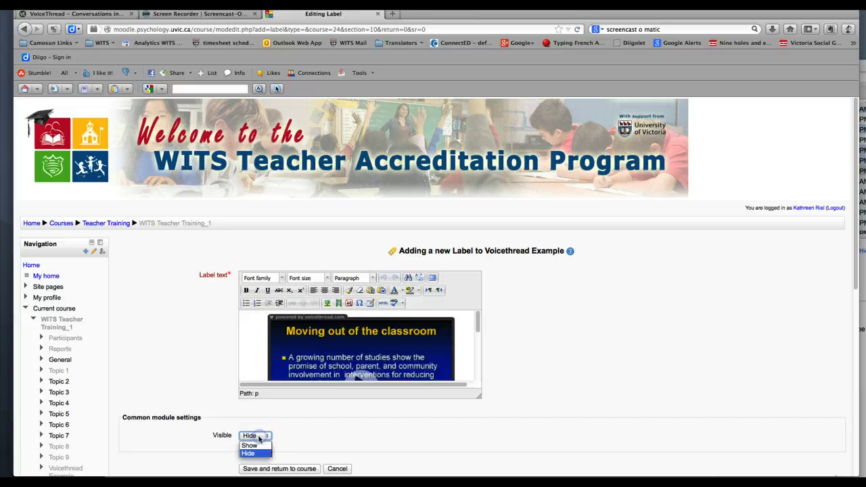
click(257, 447)
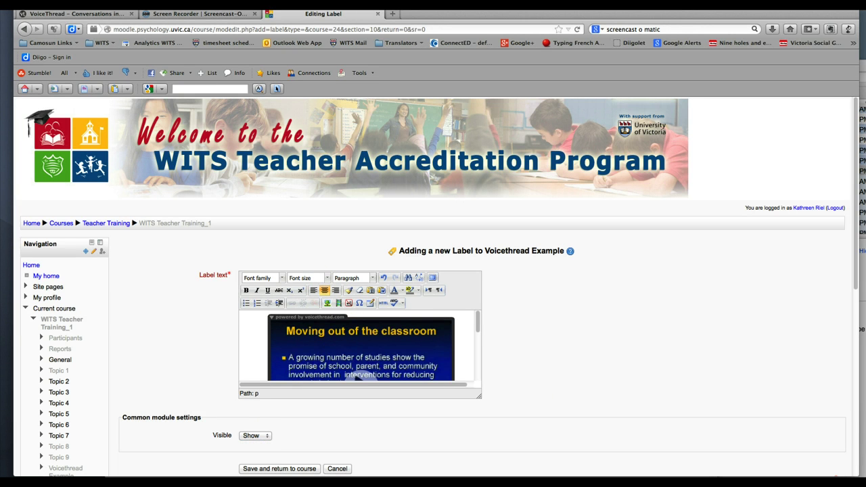
click(301, 468)
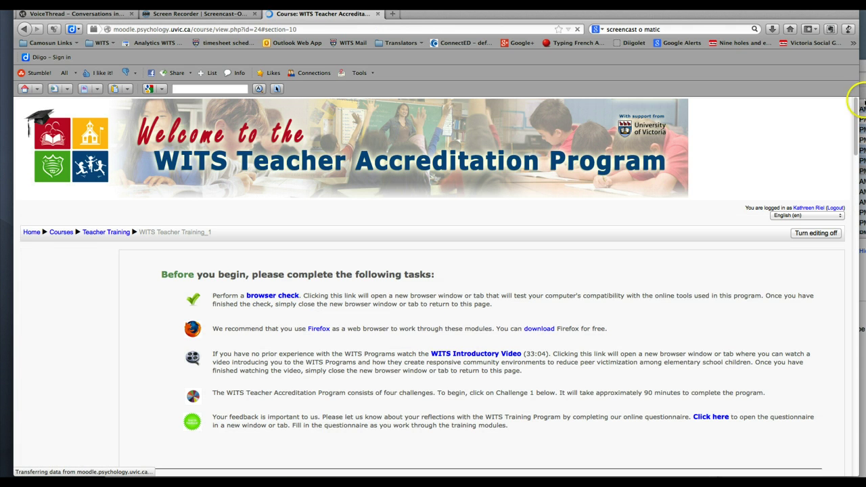
Scroll down to the label's second embedded player, then open the 'Add a resource...' list
drag(853, 101, 840, 422)
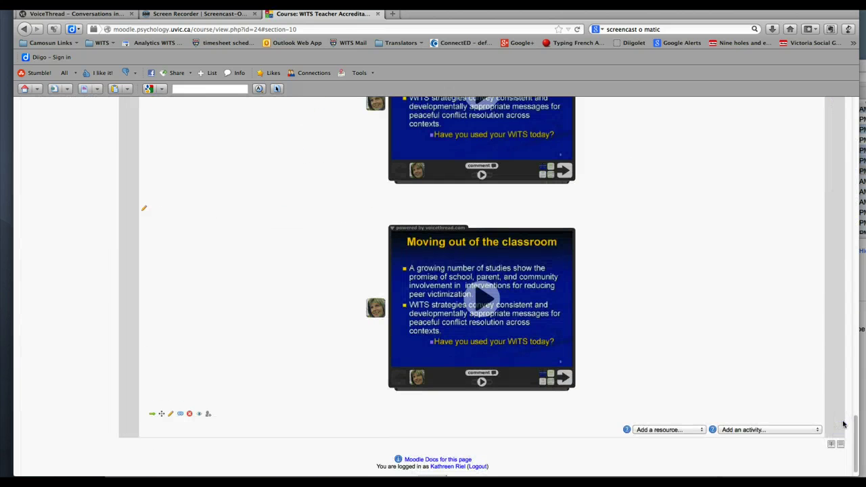
drag(842, 424, 800, 402)
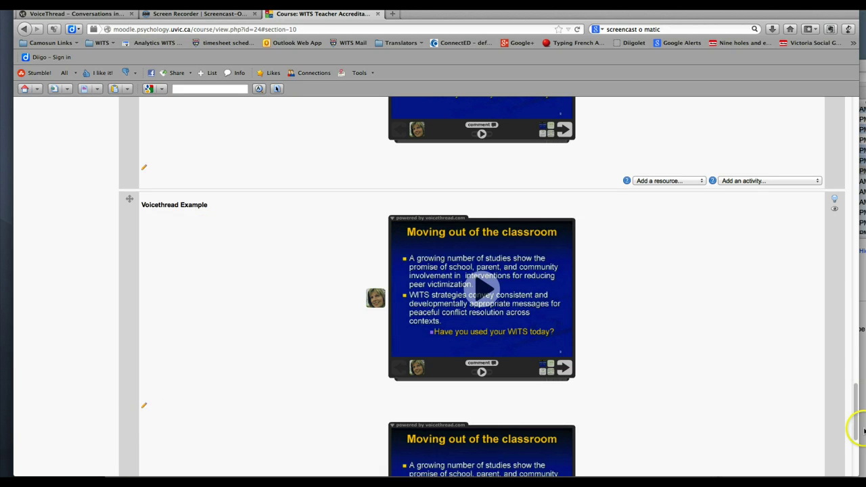
drag(853, 397, 857, 440)
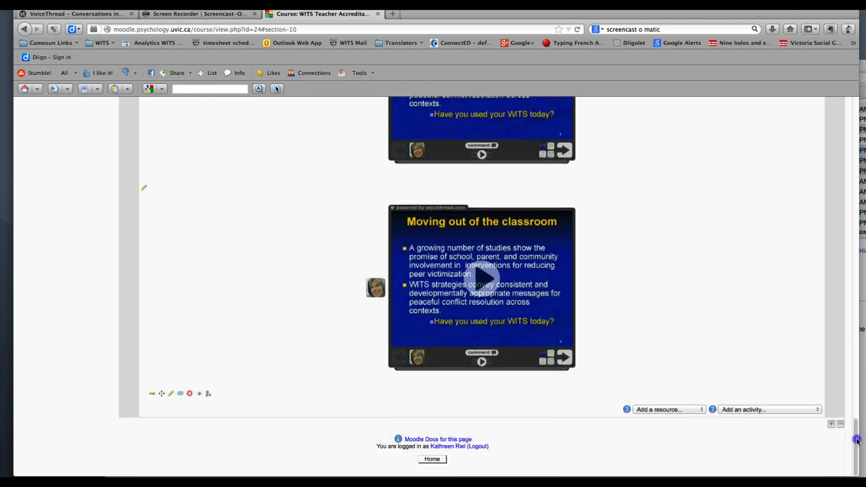
click(676, 410)
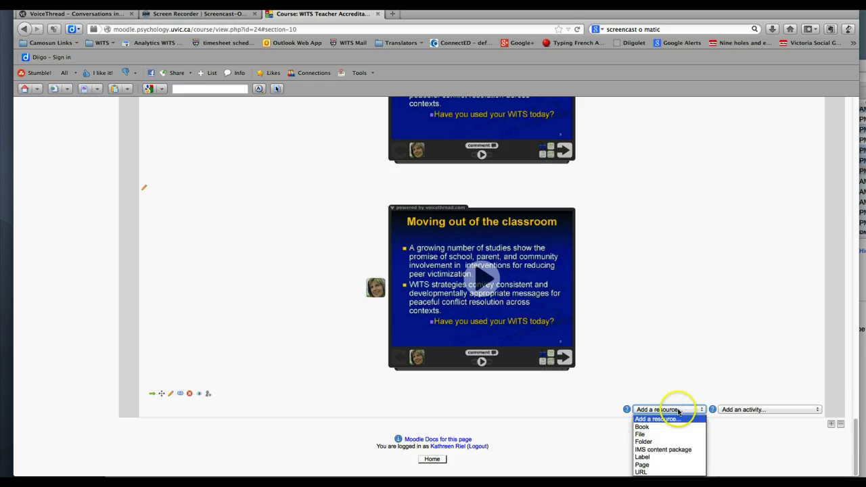
Add a new Page resource, giving it the name Voicethread and a description
click(646, 466)
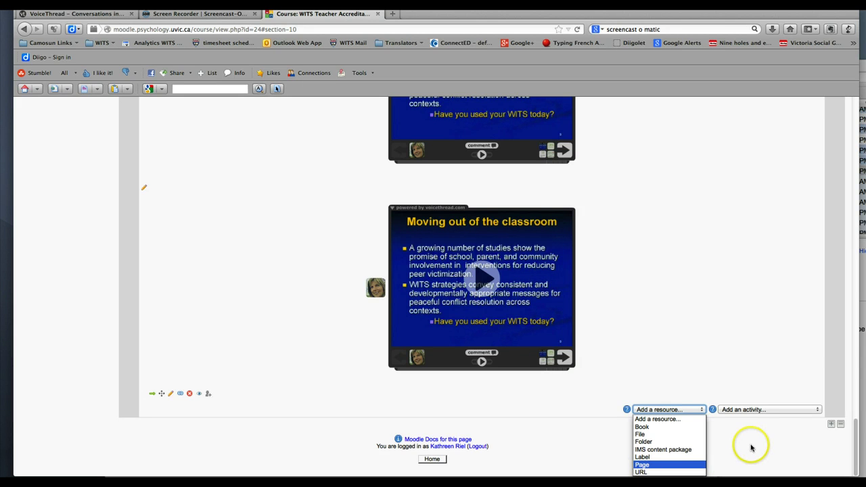
click(648, 466)
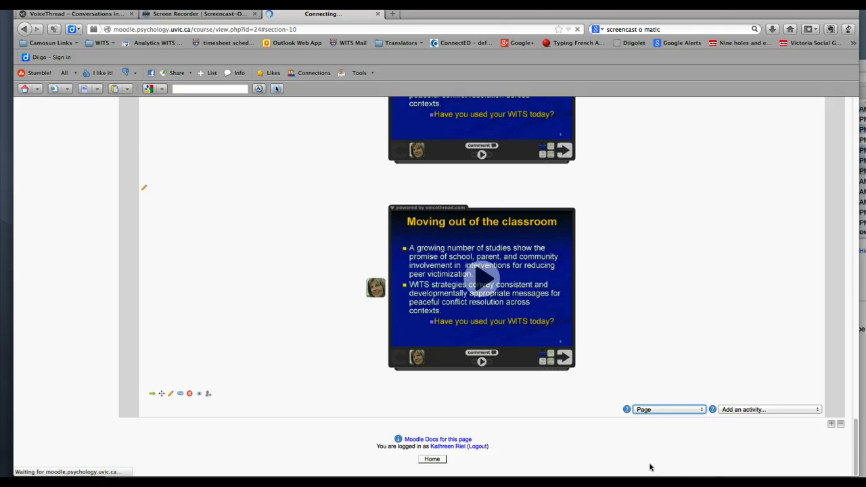
click(290, 284)
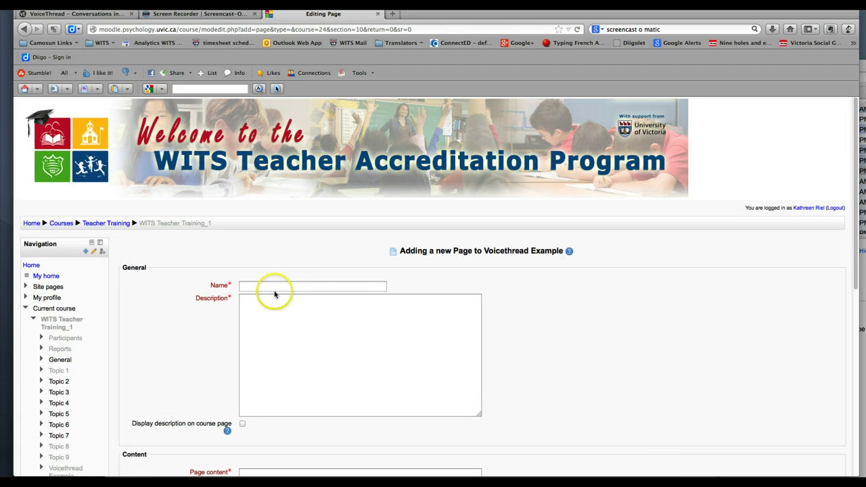
click(280, 283)
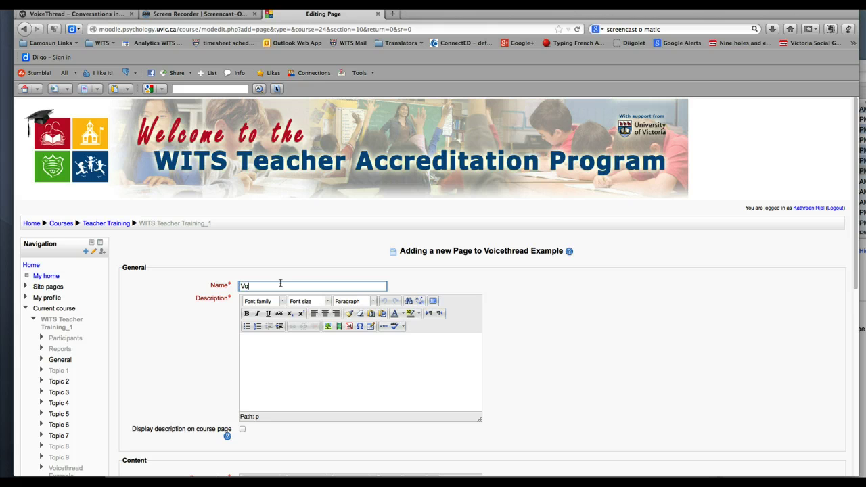
click(281, 352)
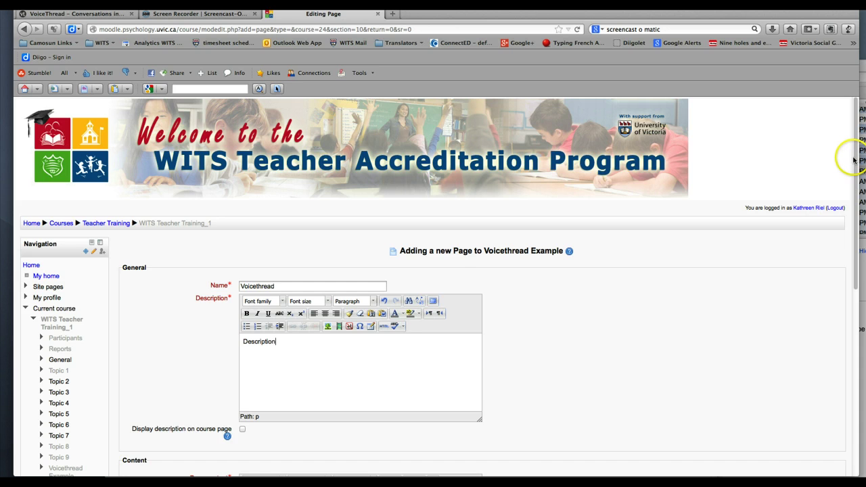
drag(854, 155, 852, 345)
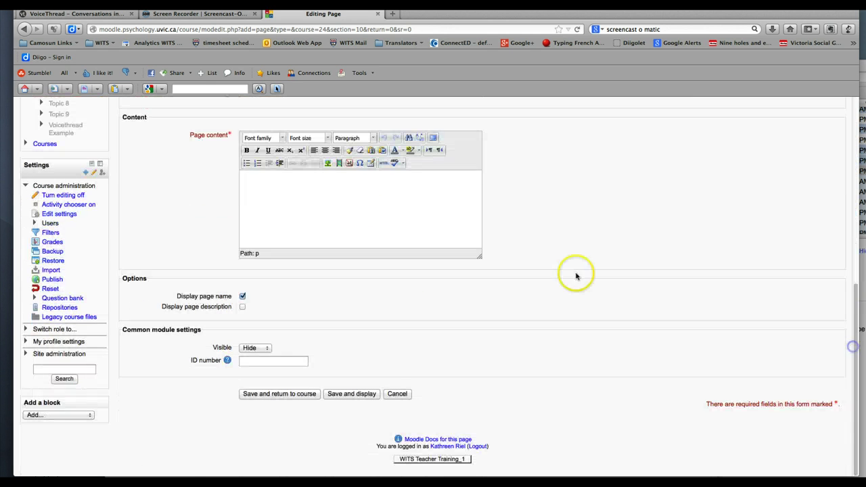
Paste the VoiceThread embed code into the page content through the HTML source editor
click(384, 163)
click(308, 213)
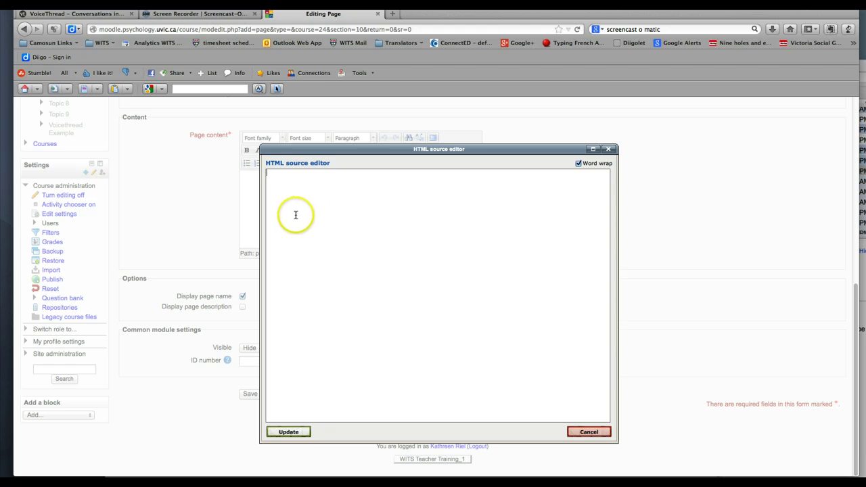
key(super+v)
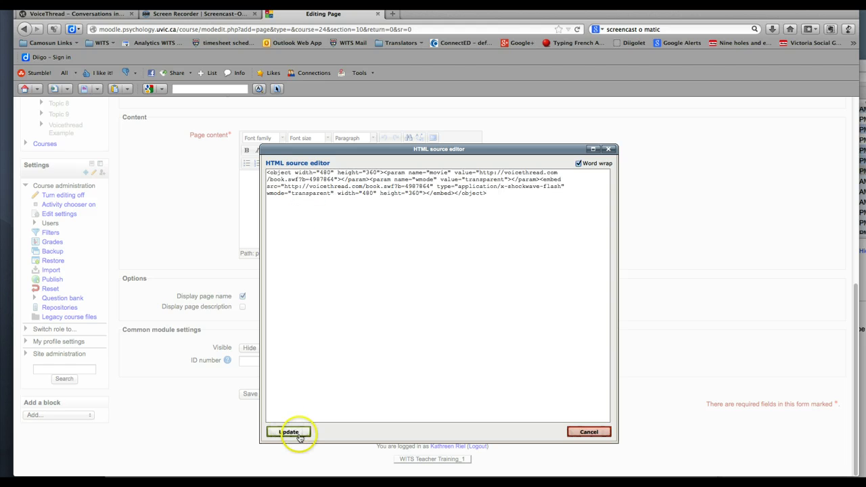
click(294, 433)
Set the page's visibility to Show, then save and return to the course
click(257, 347)
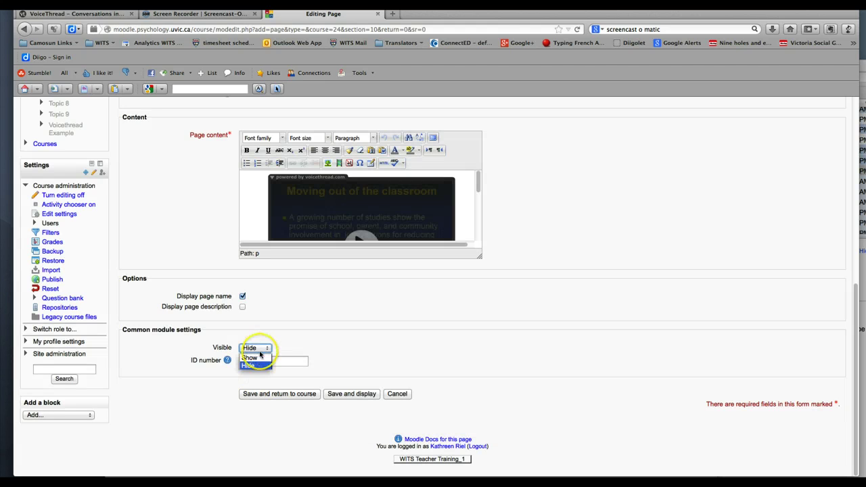
click(259, 360)
click(273, 394)
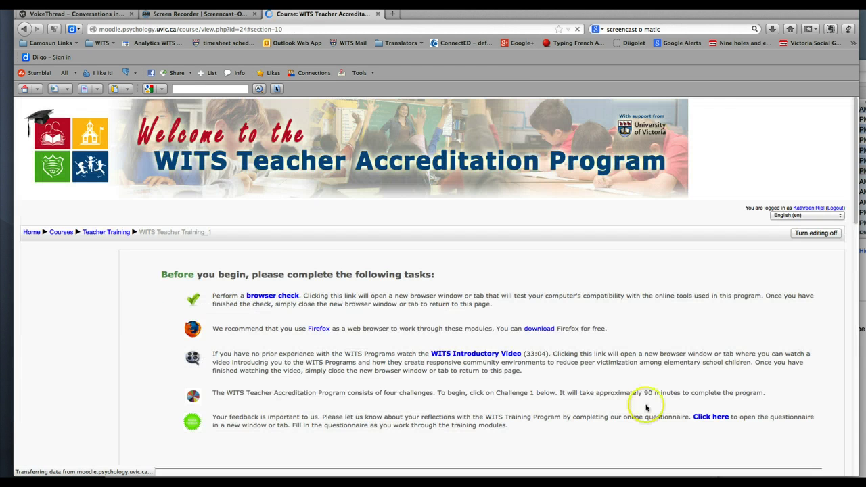
Scroll down to the Voicethread Example section to check the new Voicethread page link
drag(853, 105, 852, 379)
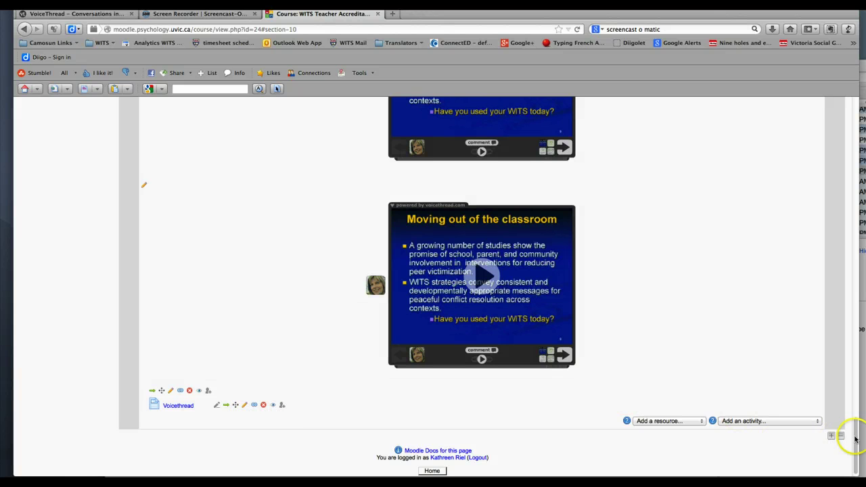
drag(857, 442, 852, 409)
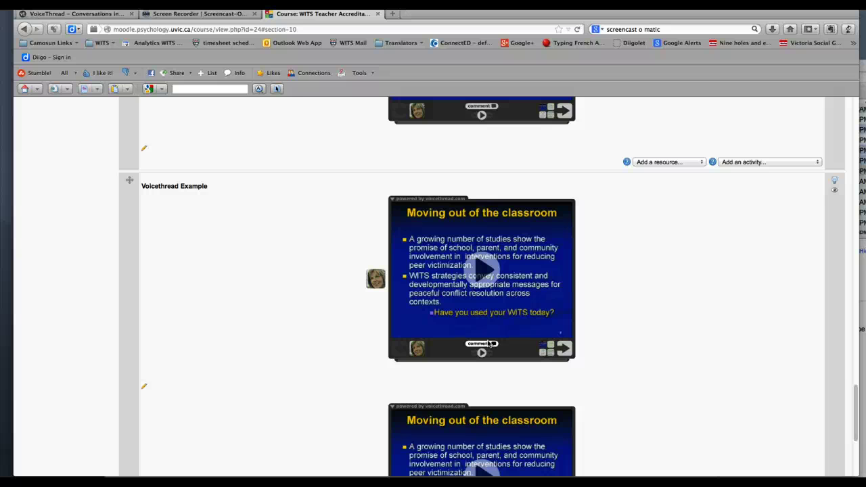
Open a typed comment bubble on the embedded player's Moving out of the classroom slide
click(558, 342)
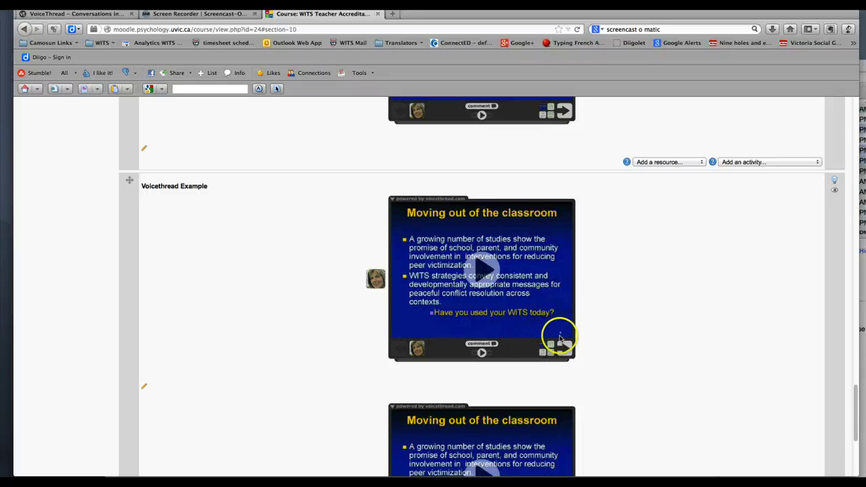
click(486, 348)
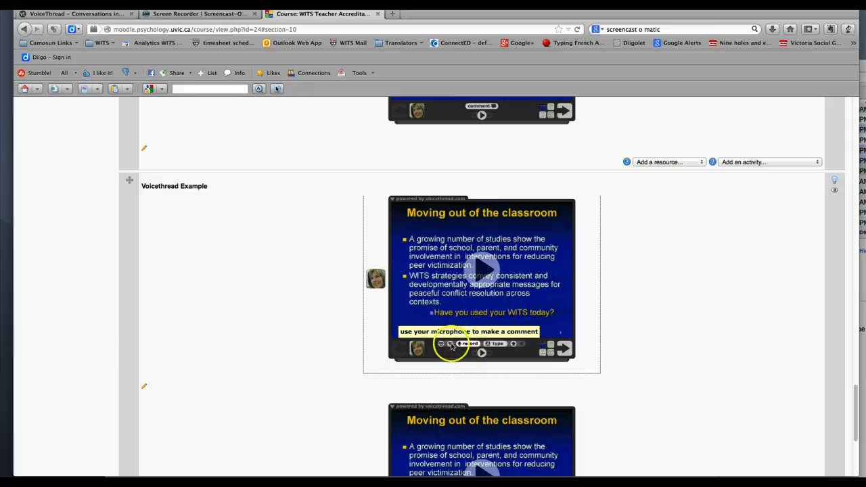
click(498, 344)
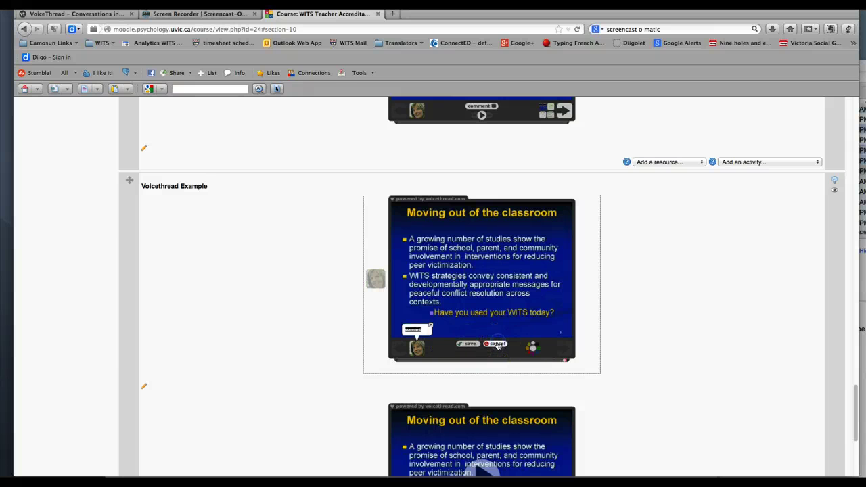
click(413, 332)
Log in to Moodle from a new Safari window and open WITS Teacher Accreditation Development
click(481, 469)
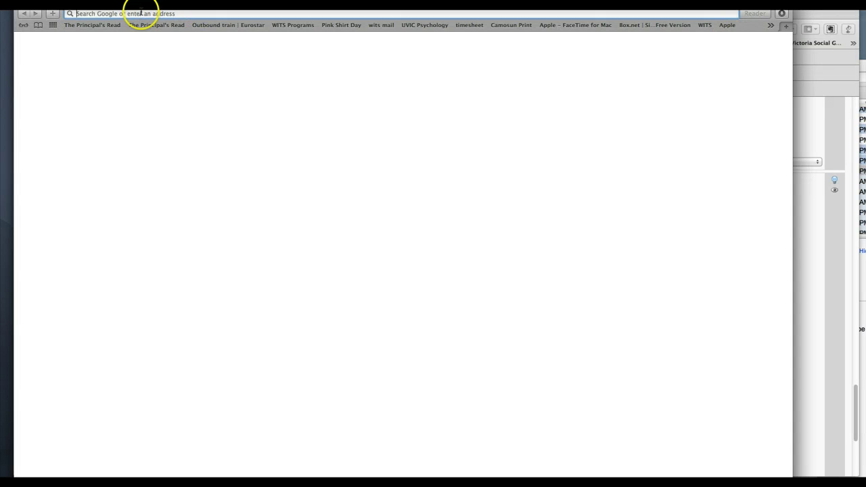
text(moodle.psychology.uvic.ca)
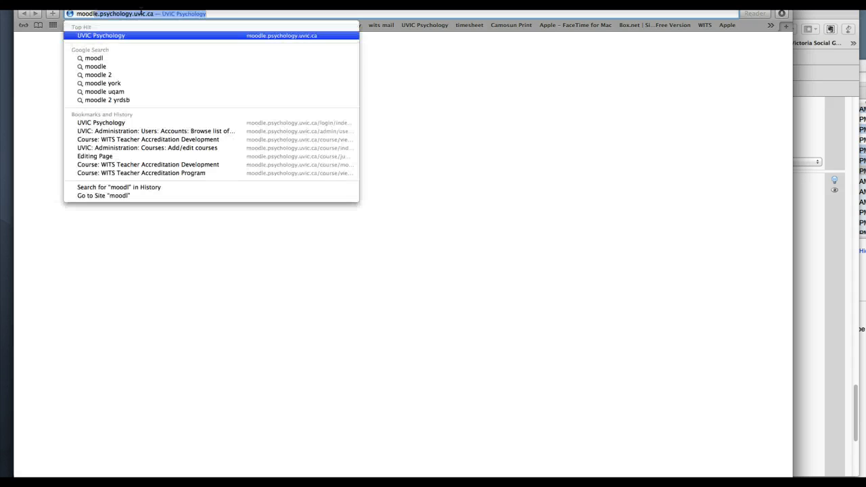
key(Return)
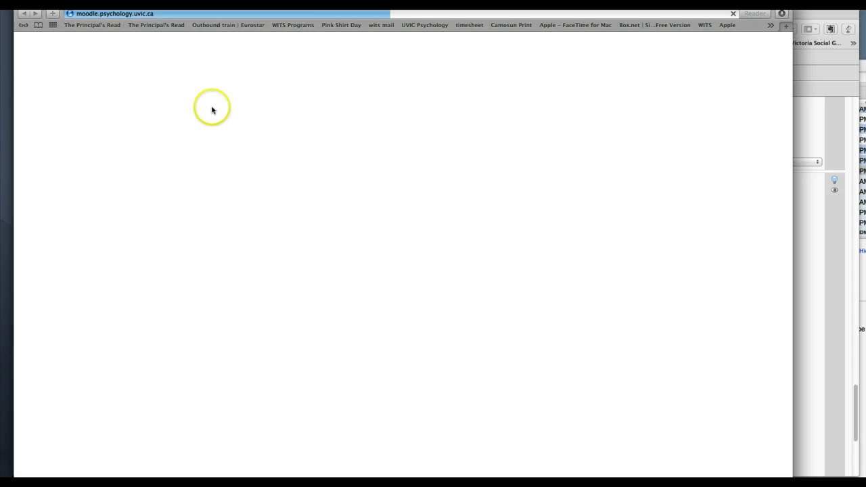
click(757, 54)
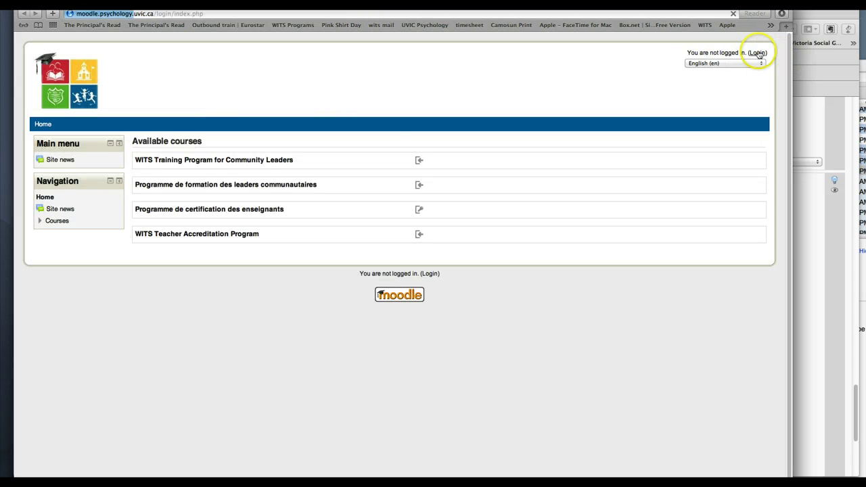
click(237, 235)
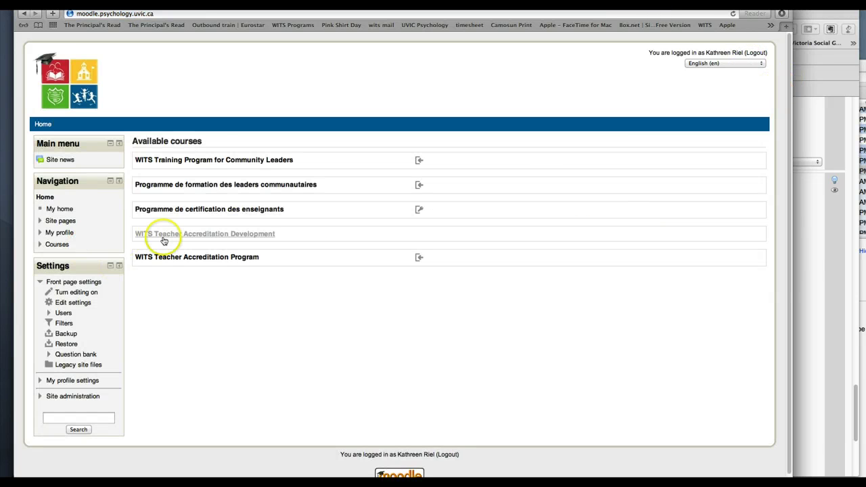
click(181, 236)
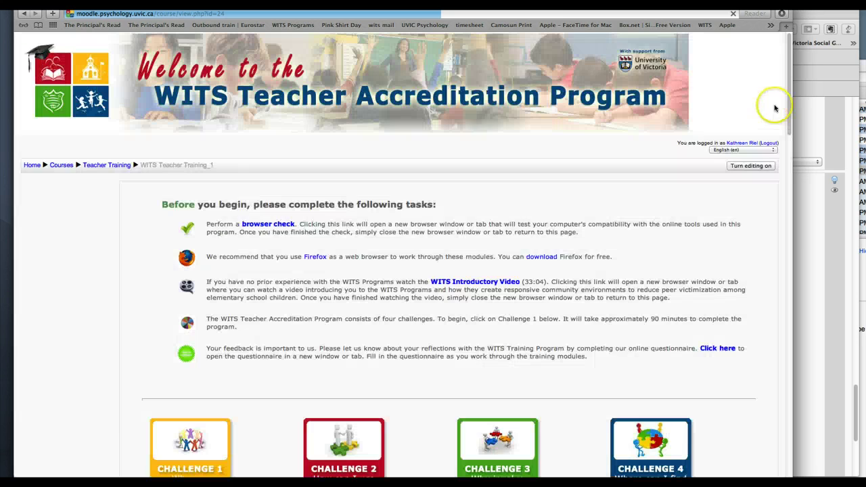
Start a voice comment on the embedded slide and enter the account e-mail in the VoiceThread sign-in
drag(788, 41, 778, 415)
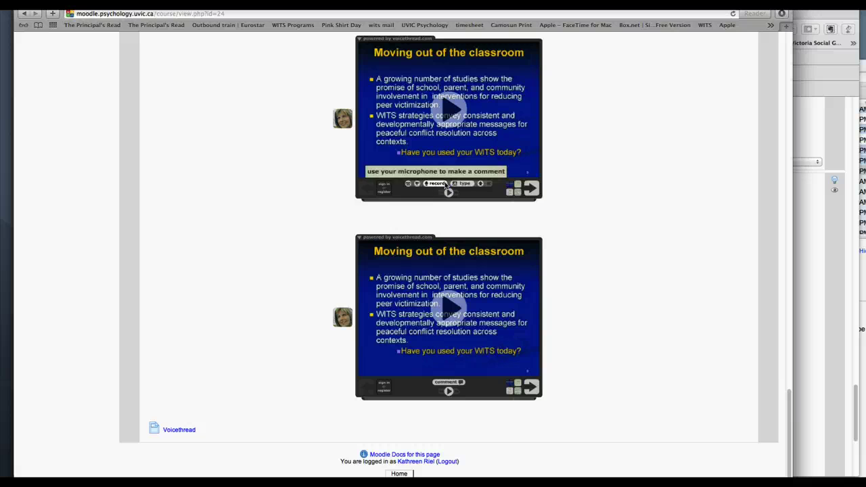
click(453, 185)
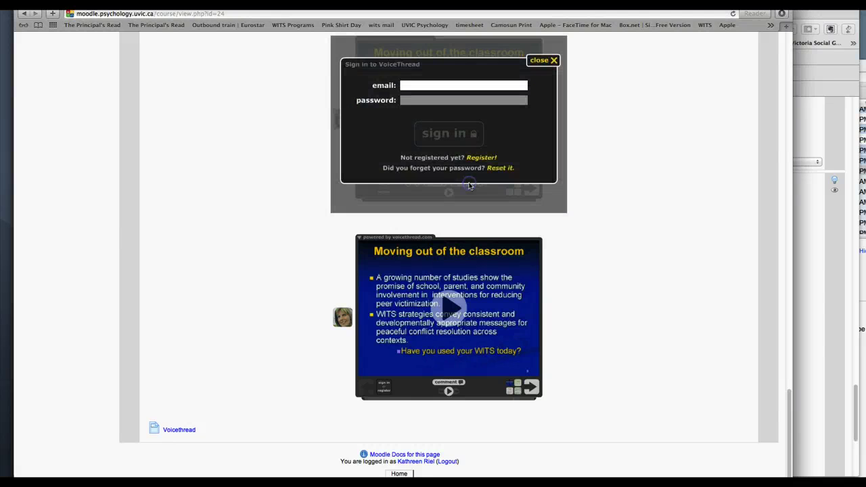
click(414, 117)
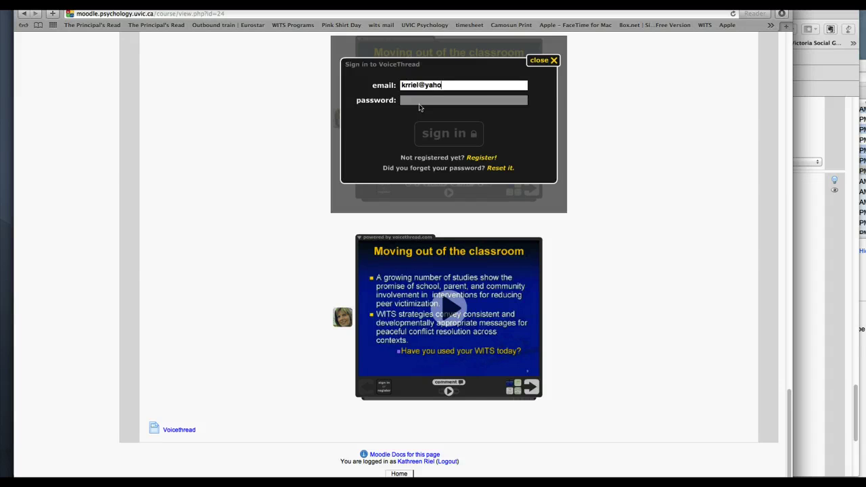